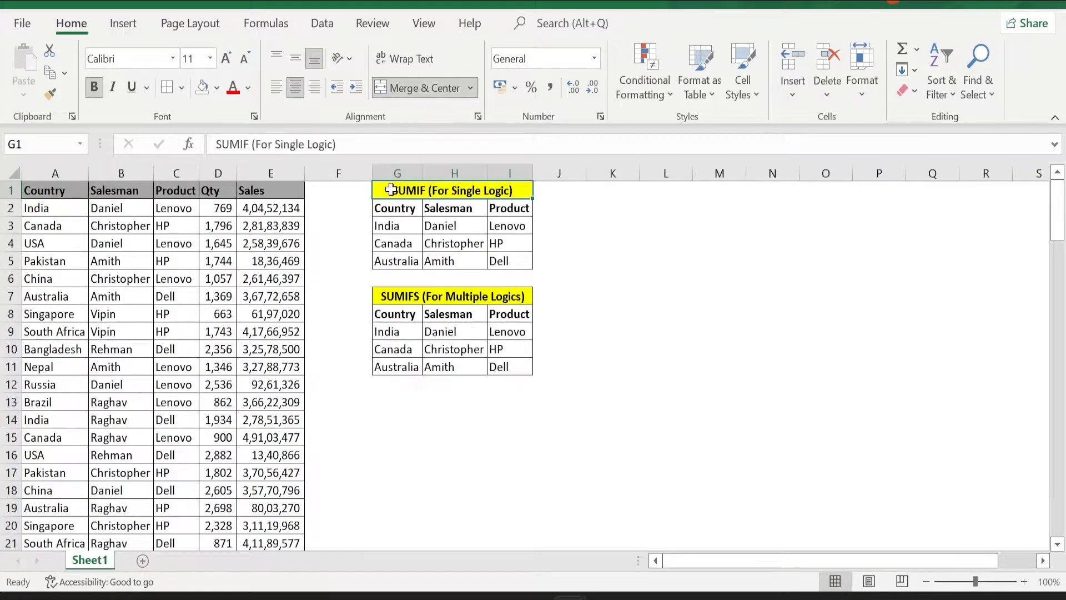
left_click_drag(390, 187, 510, 368)
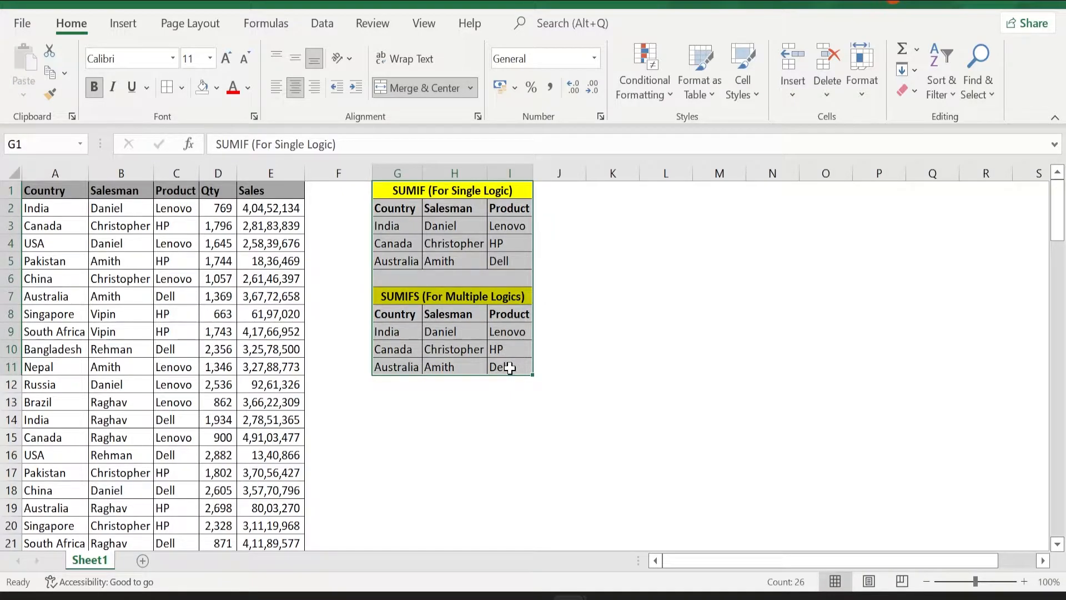
left_click(427, 189)
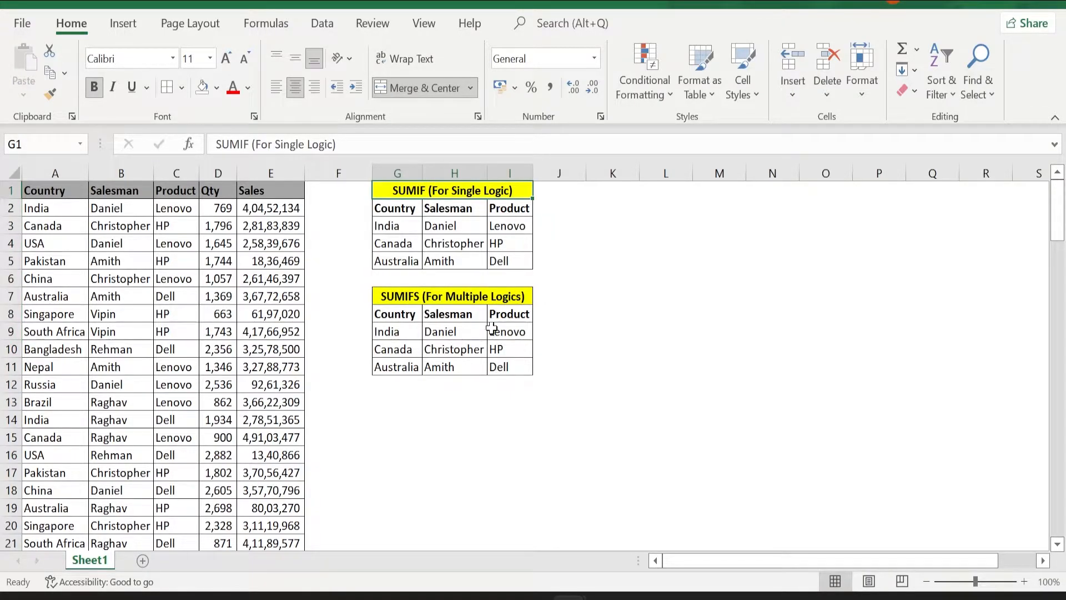
left_click(415, 298)
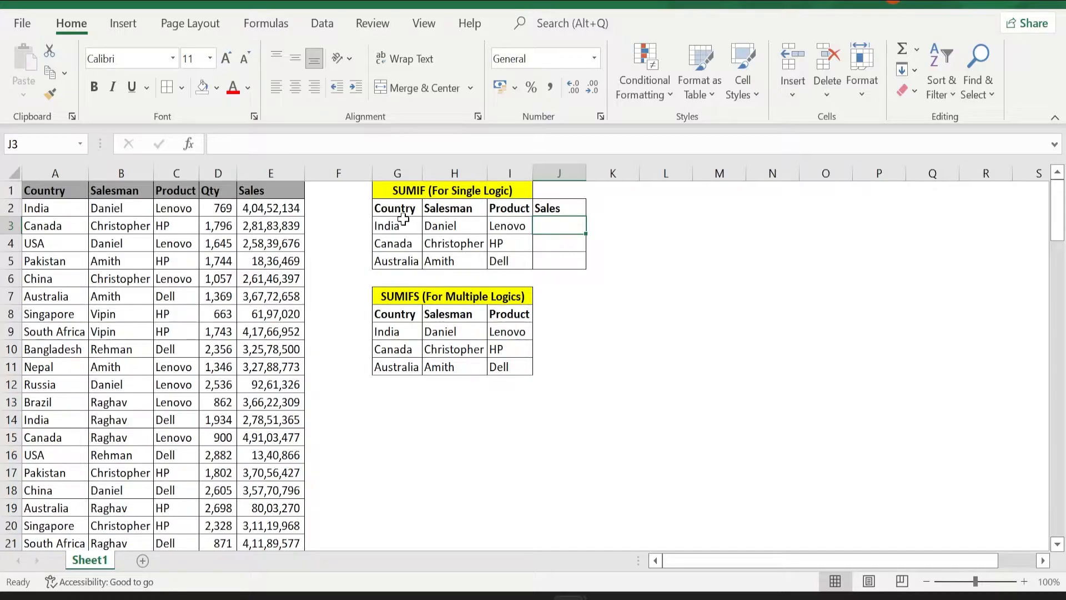
Enter =SUMIF(A:A,G3,E:E) in J3 to total the sales for India.
key("F2")
type("=")
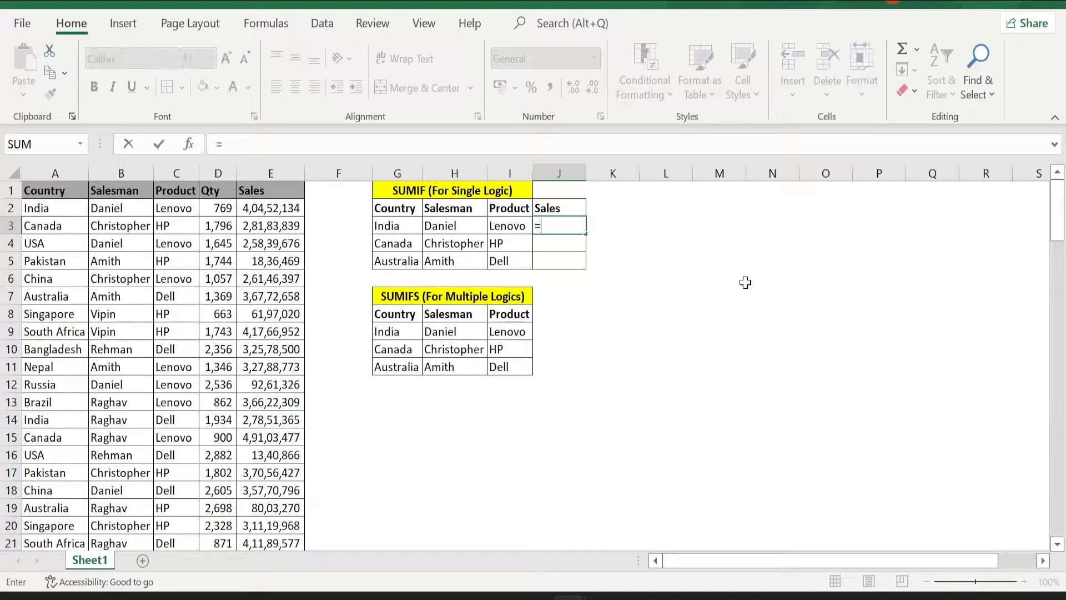
type("SUMIF")
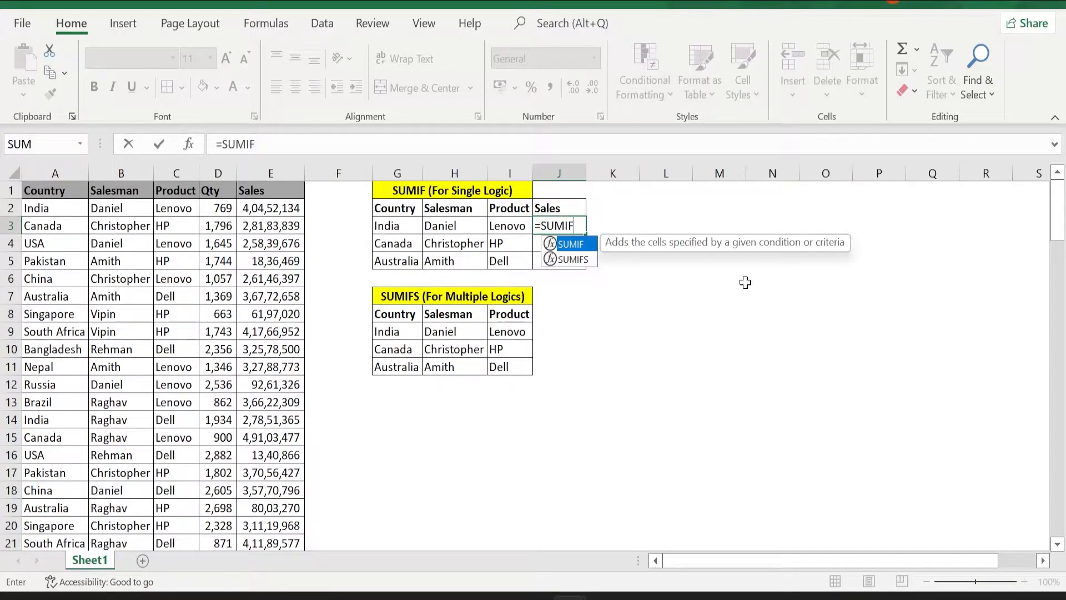
type("(")
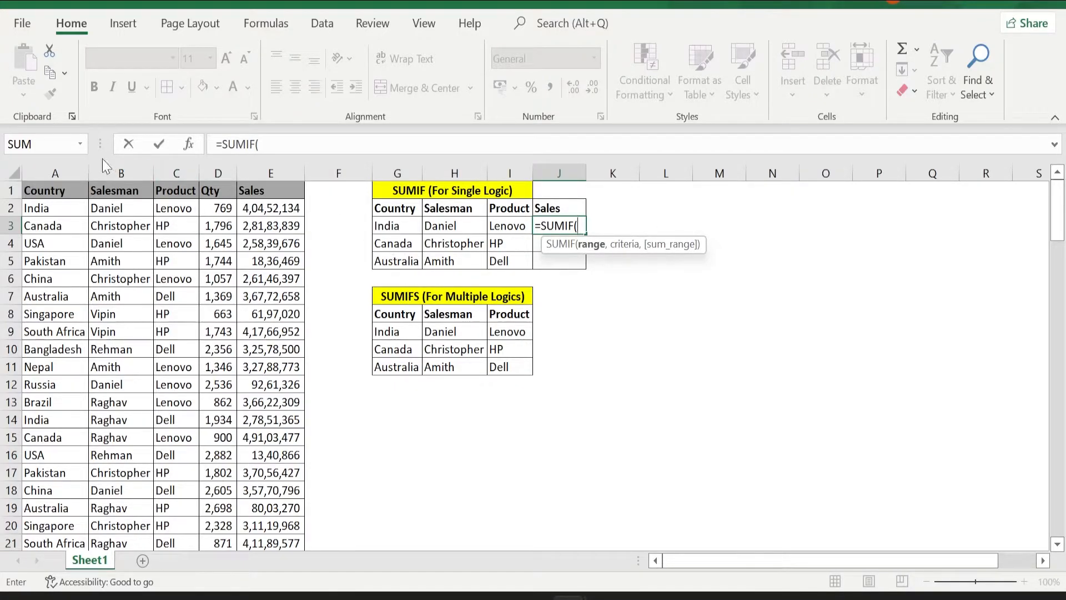
left_click(64, 165)
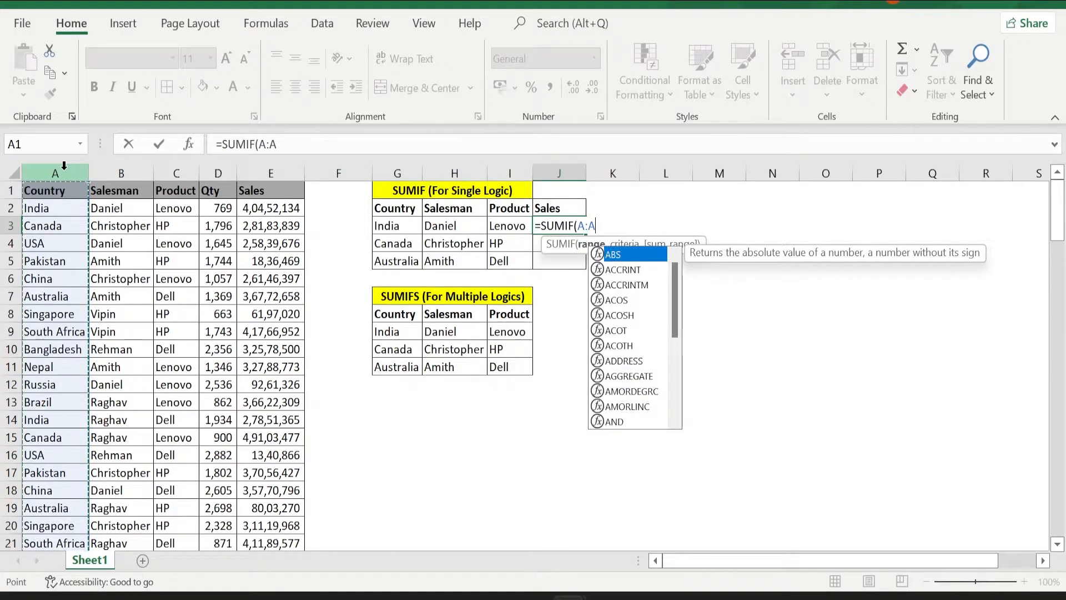
type(",")
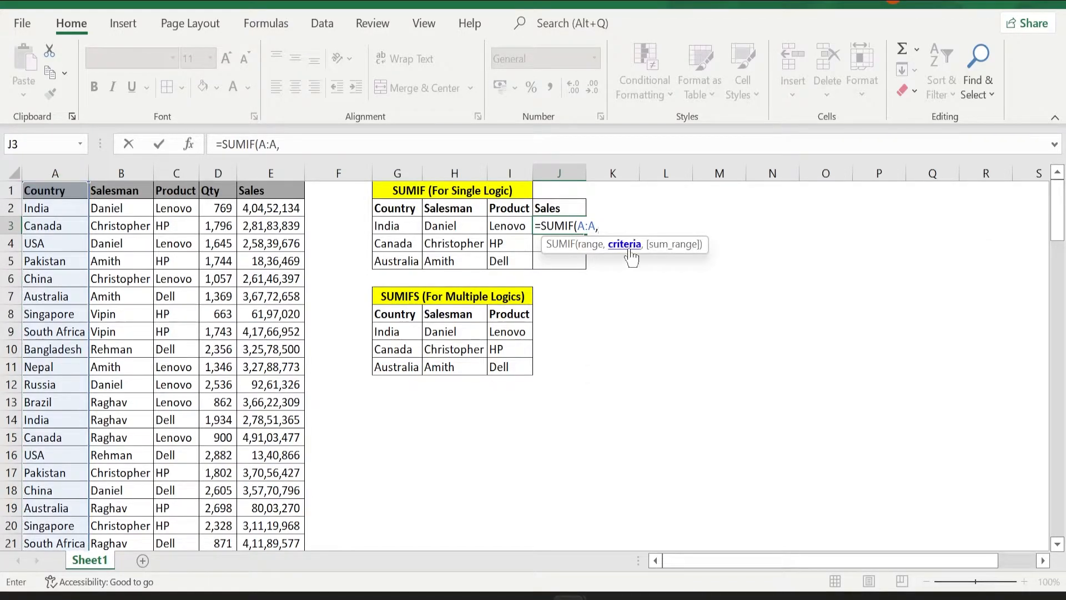
left_click(392, 228)
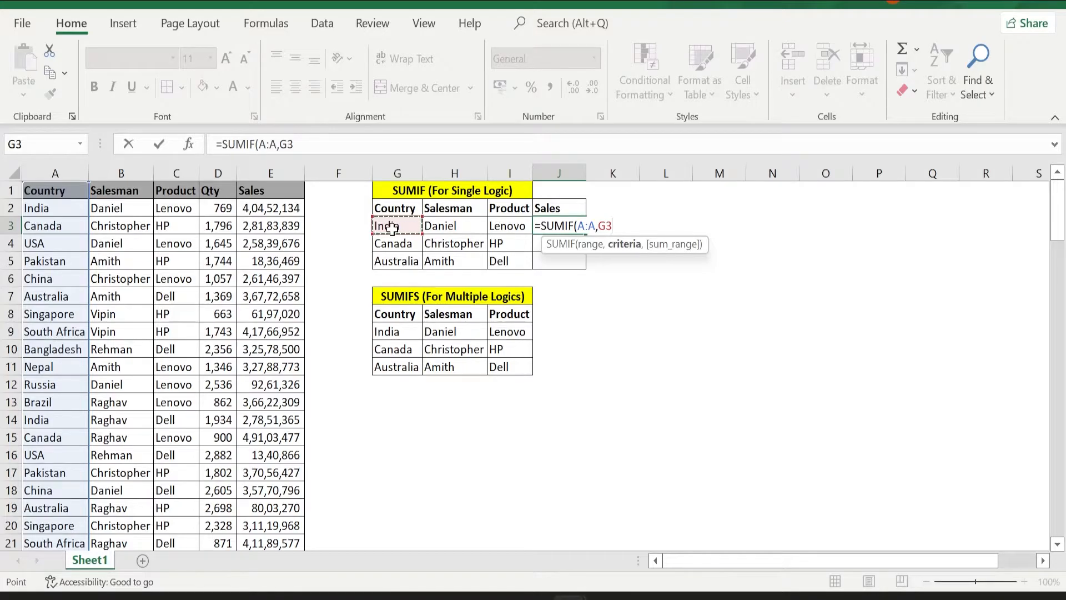
type(",")
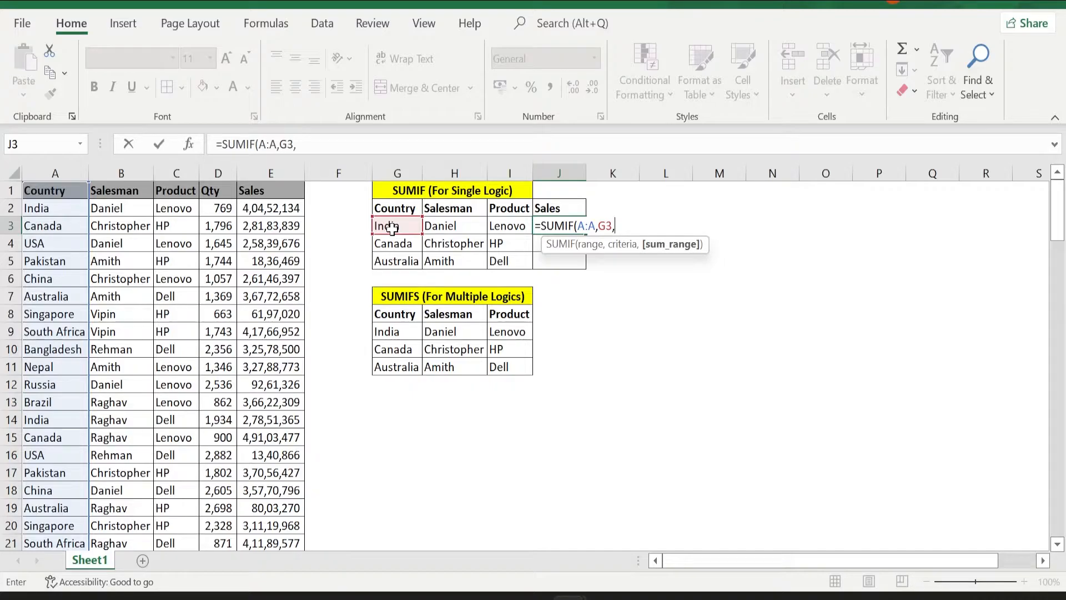
left_click(261, 169)
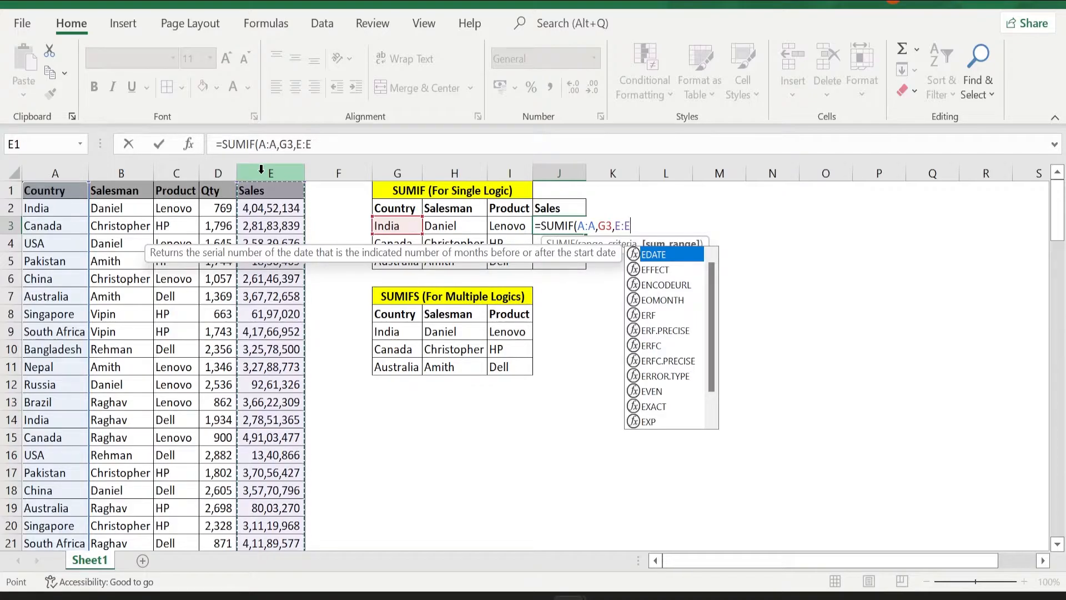
type(")")
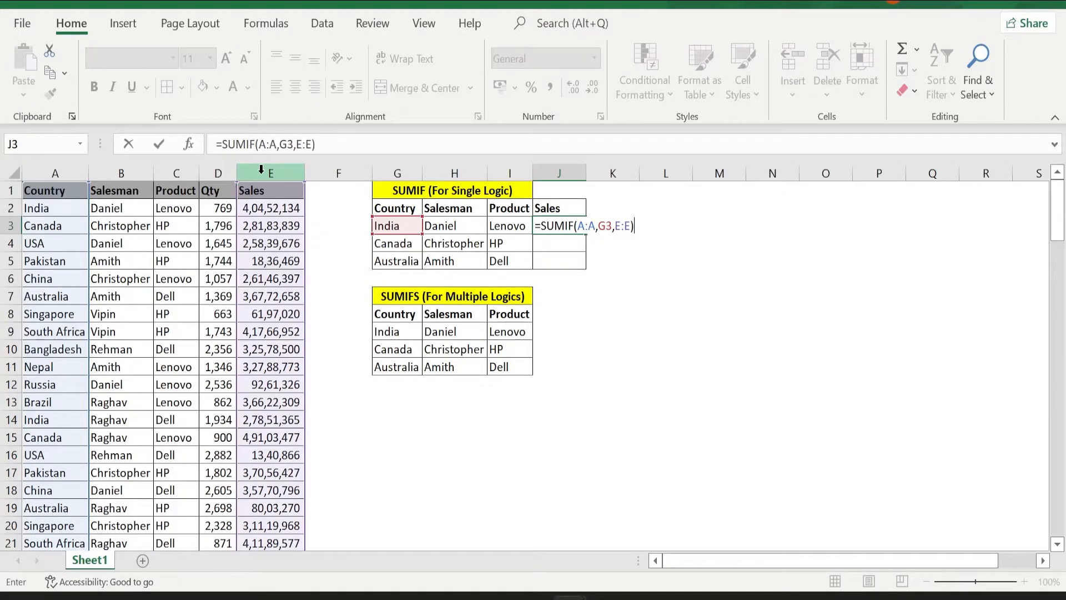
key("Return")
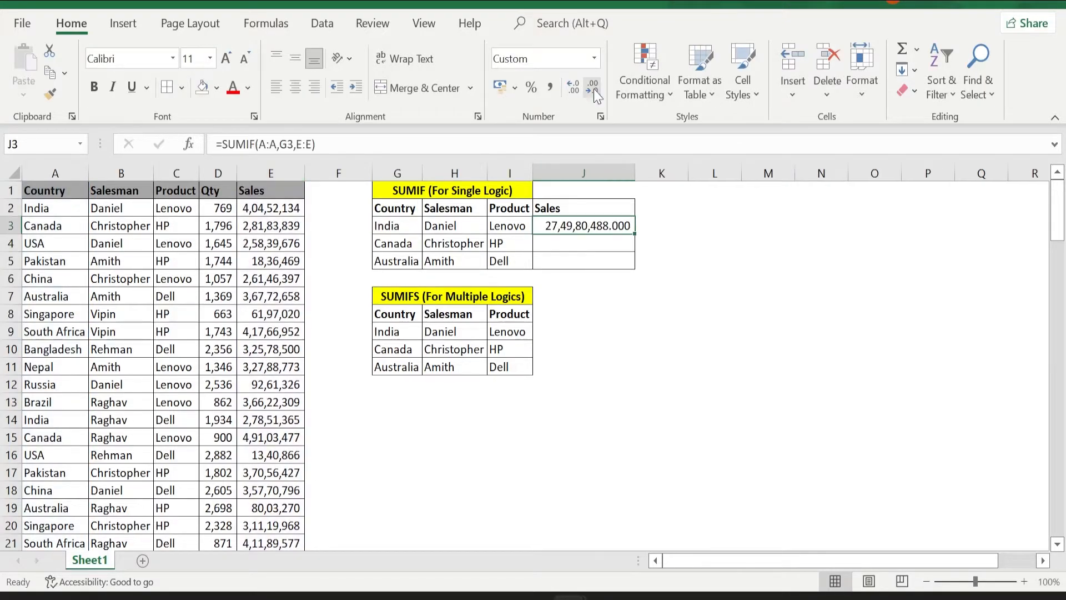
Remove the decimal places from J3 and fill its SUMIF formula down to J5.
left_click(595, 90)
left_click(595, 90)
left_click(595, 91)
left_click_drag(583, 227, 585, 261)
key("ctrl+d")
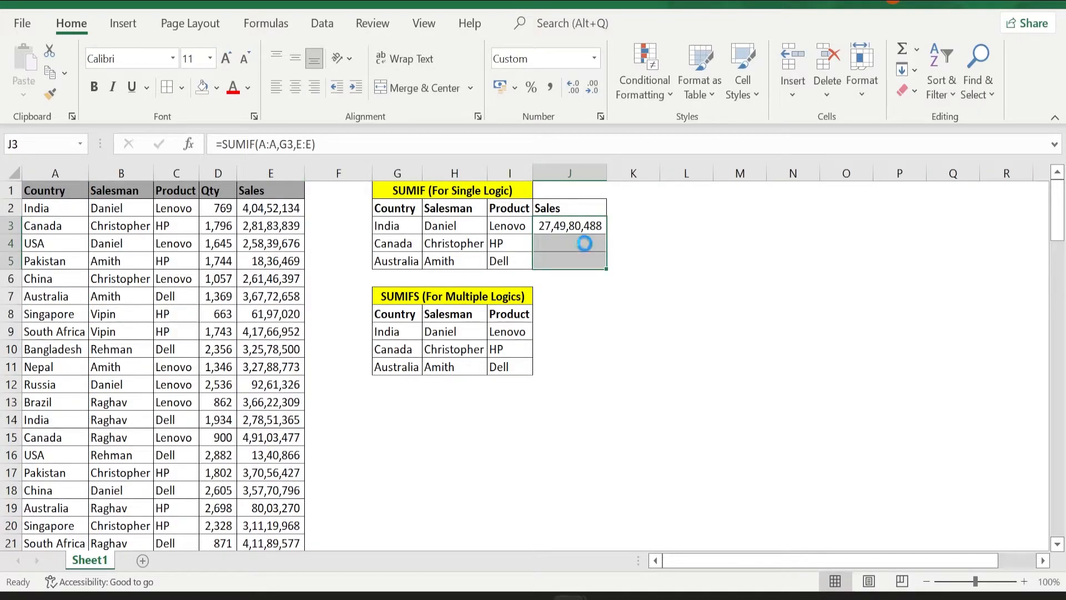
left_click(571, 264)
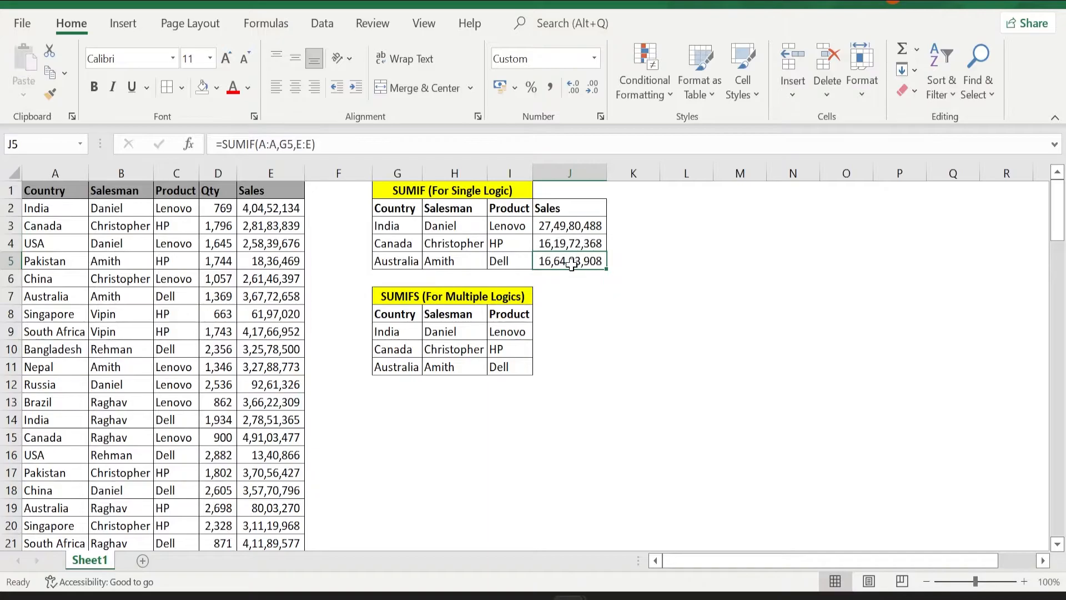
Add a bordered Sales column with its header to the SUMIFS table in J8:J11.
left_click(555, 208)
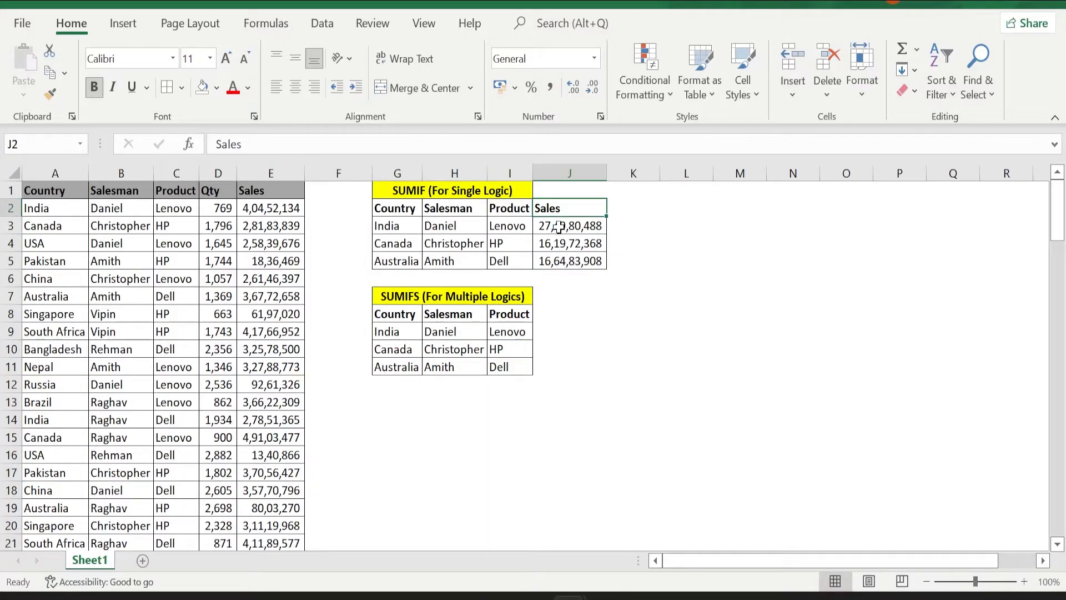
left_click(550, 244)
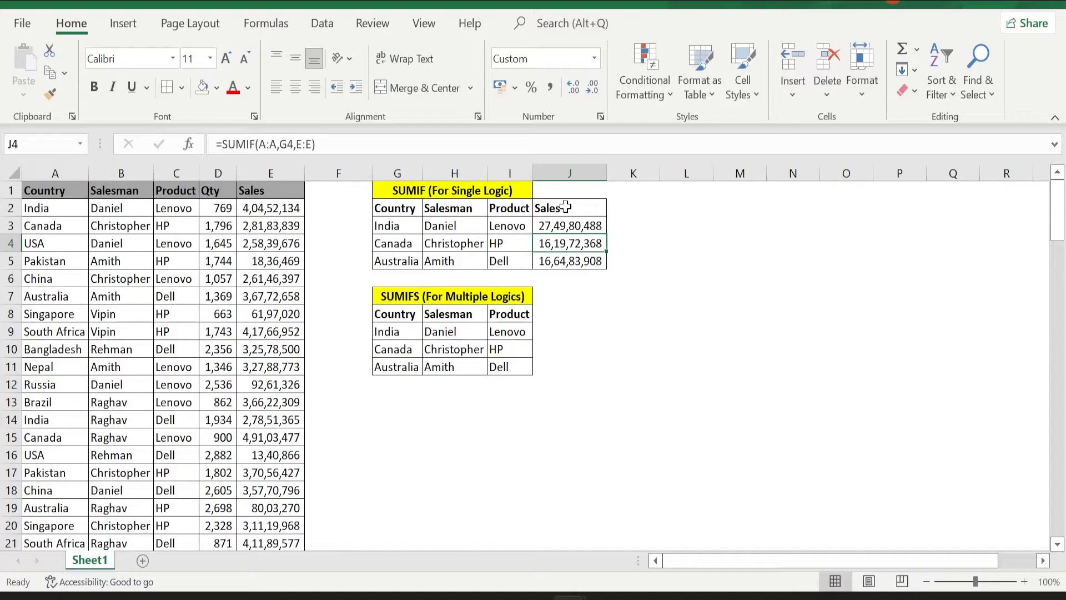
left_click(557, 317)
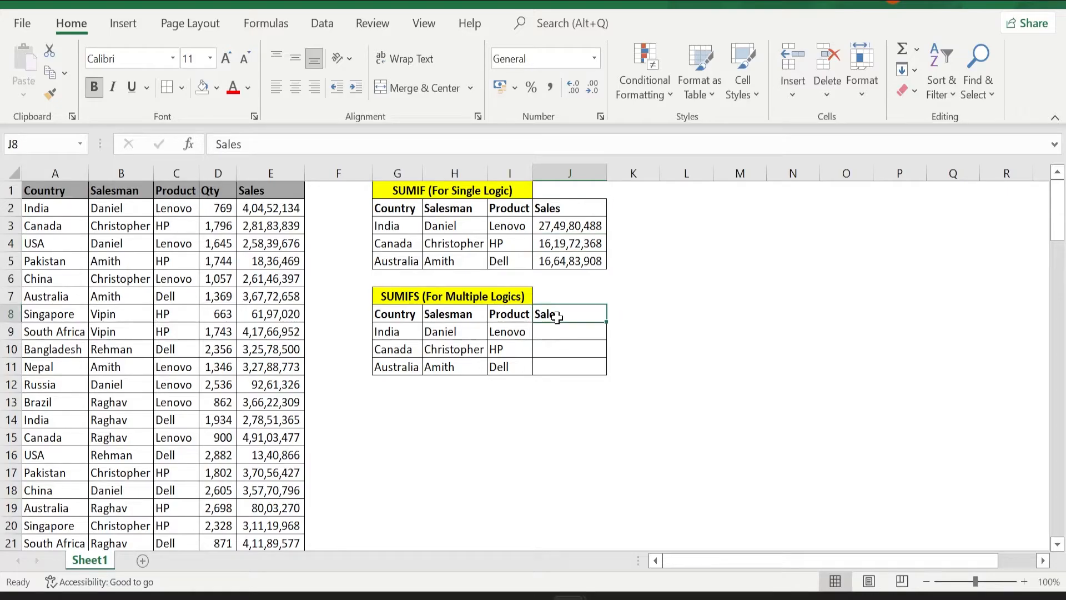
Review the country, salesman and product criteria in the first data row of the SUMIFS table.
left_click(388, 332)
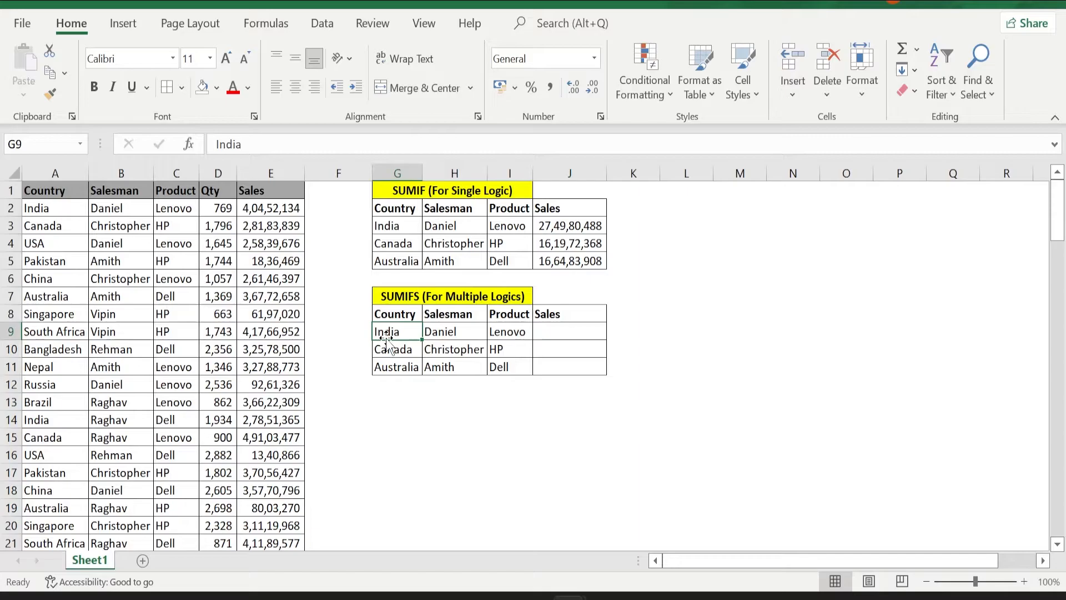
left_click(456, 332)
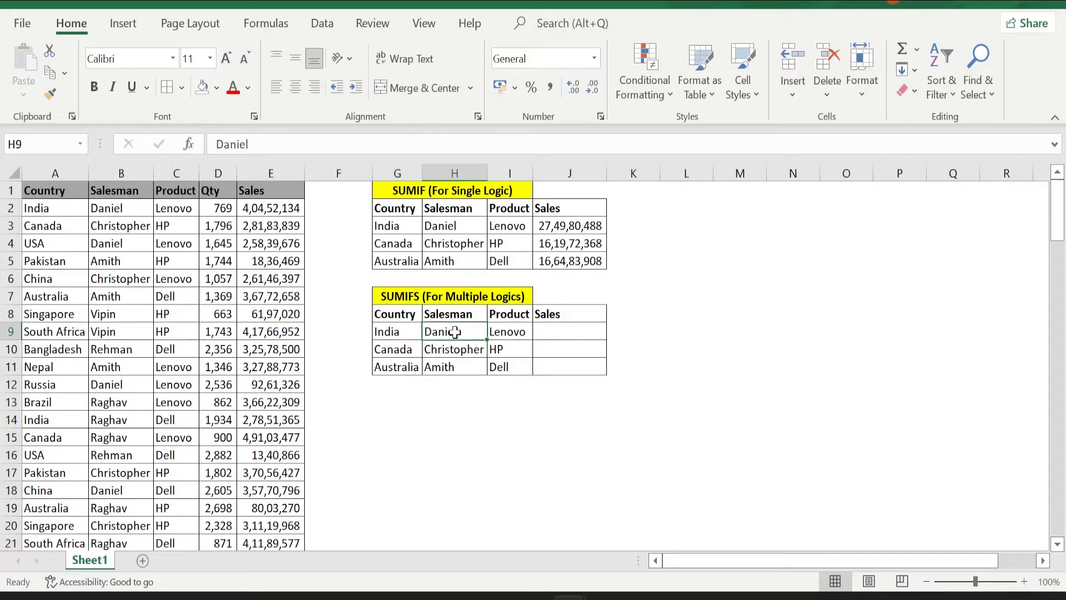
left_click(520, 333)
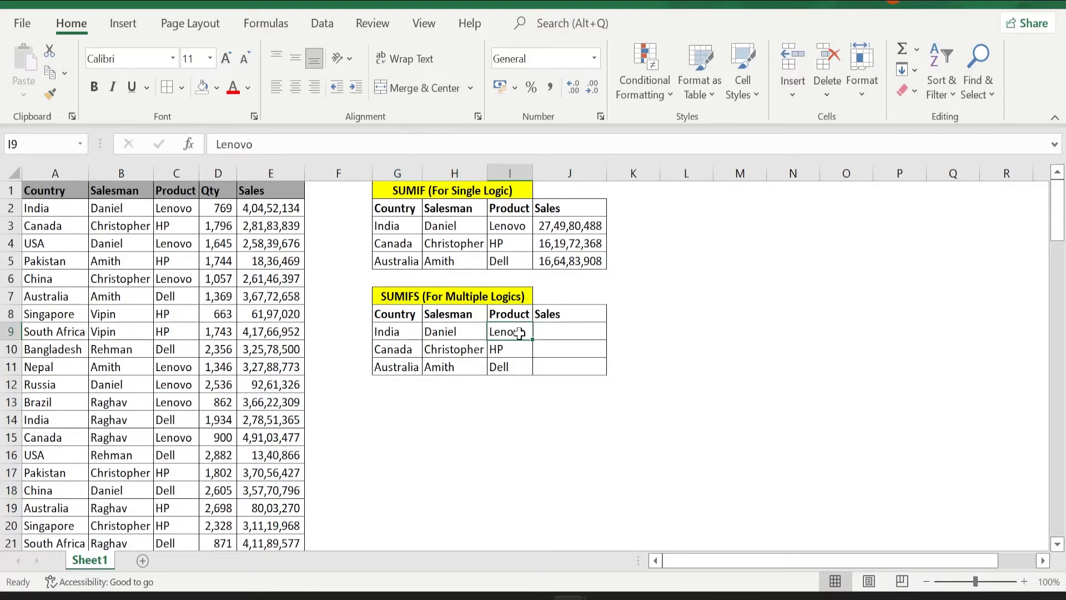
left_click(409, 332)
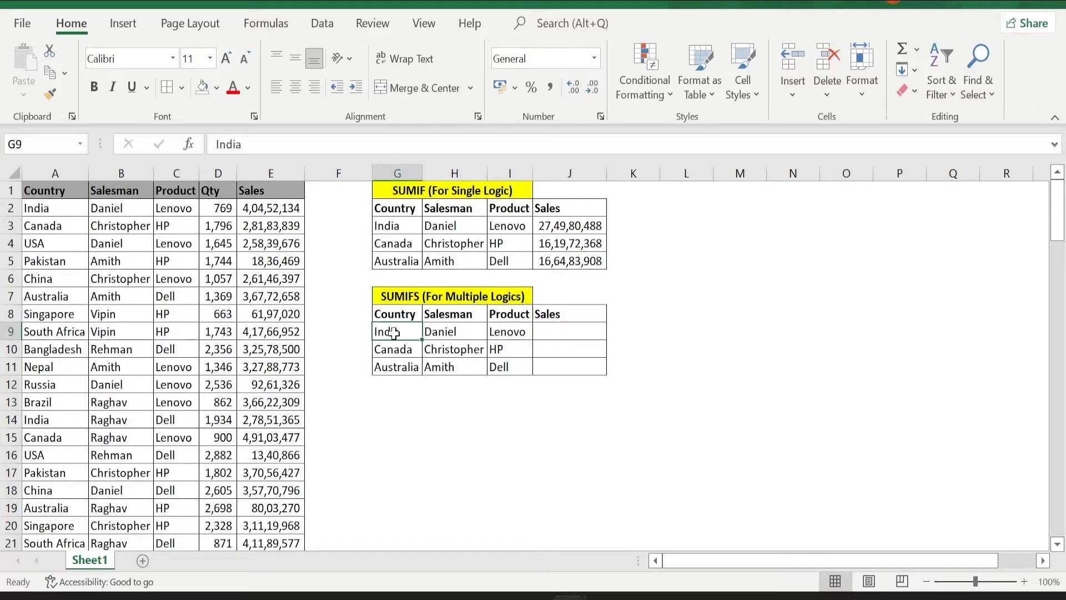
left_click(468, 330)
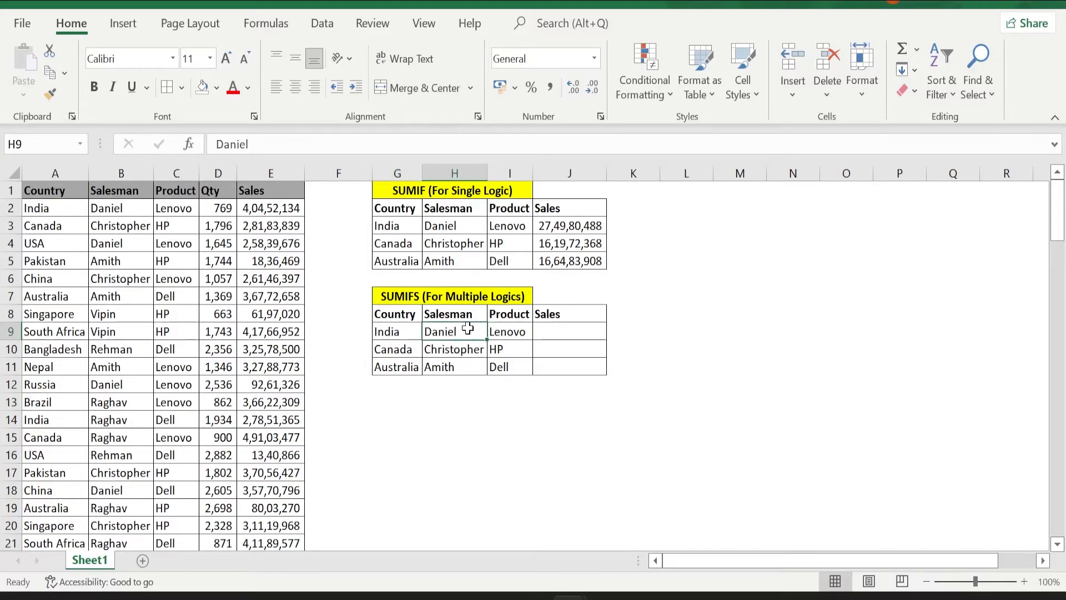
left_click(505, 333)
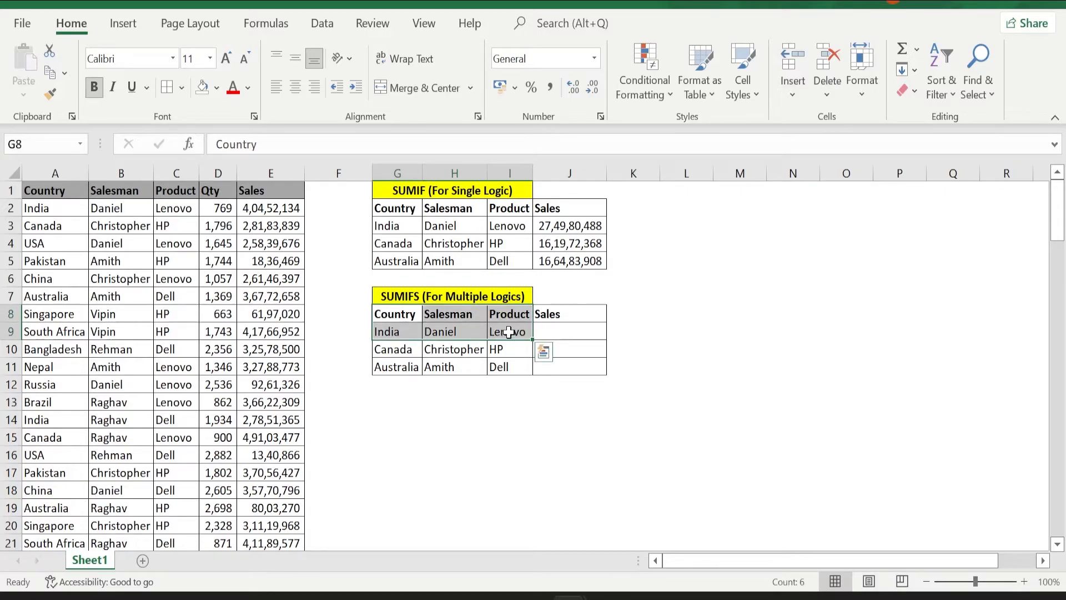
Start a SUMIFS formula in J9 with sum range E:E and the country condition A:A matching G9.
left_click(575, 331)
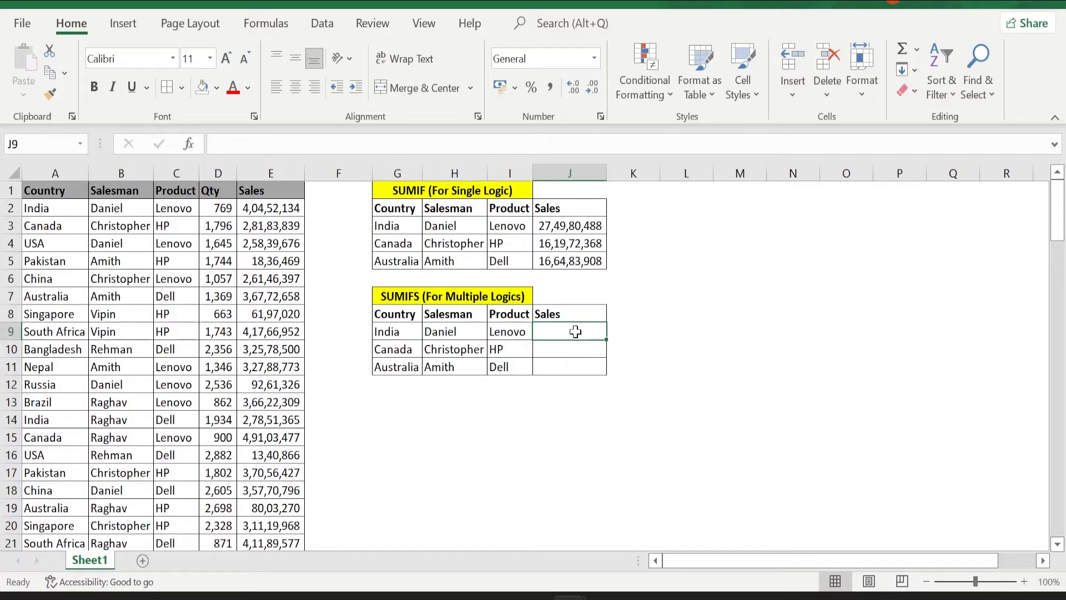
type("=")
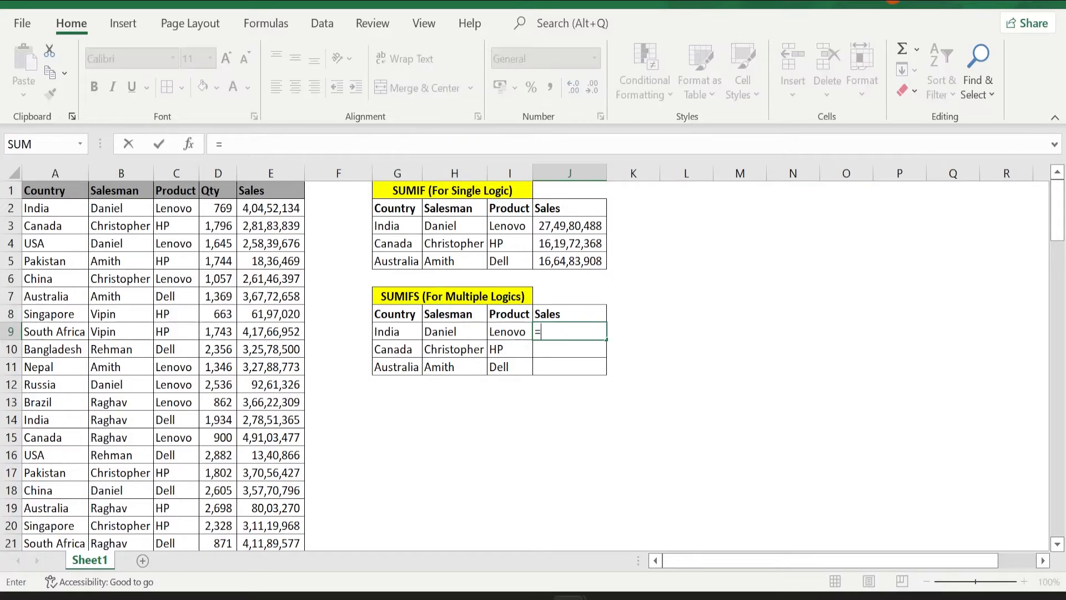
type("SUMIFS")
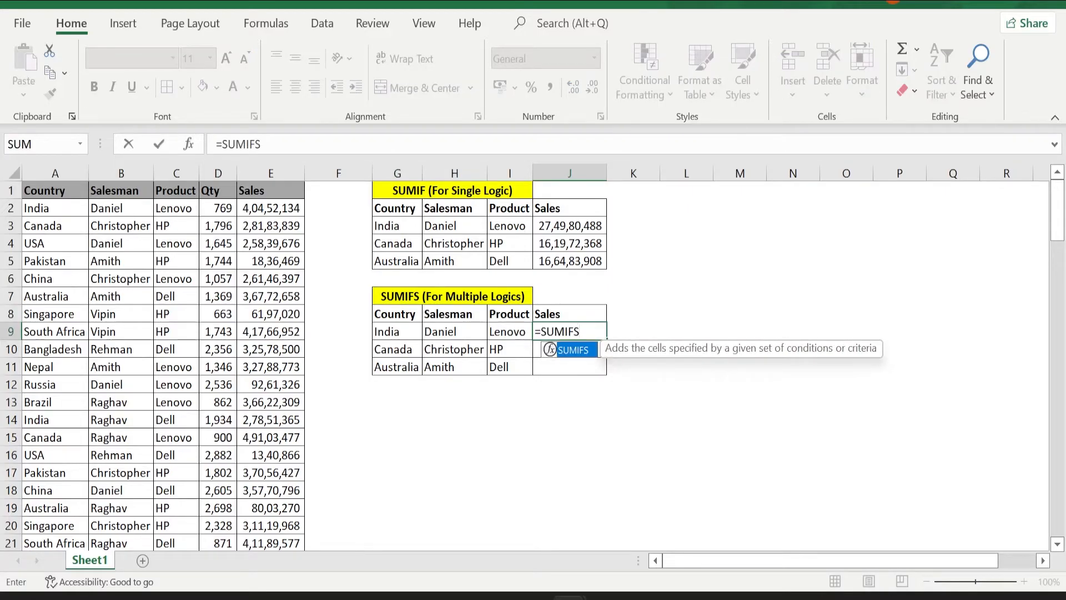
type("(E:E,")
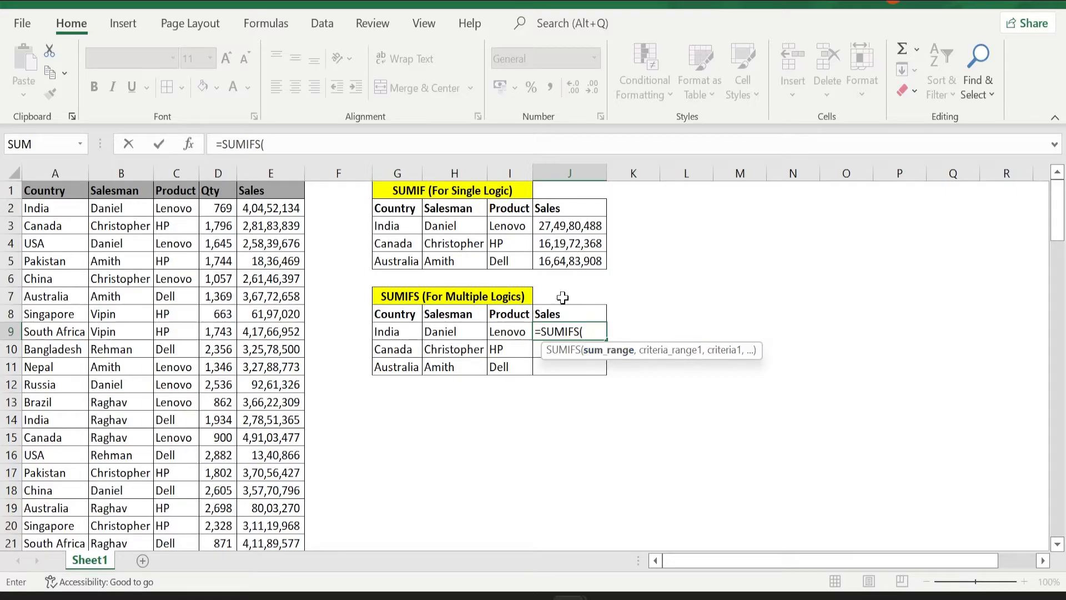
left_click(266, 163)
type(",")
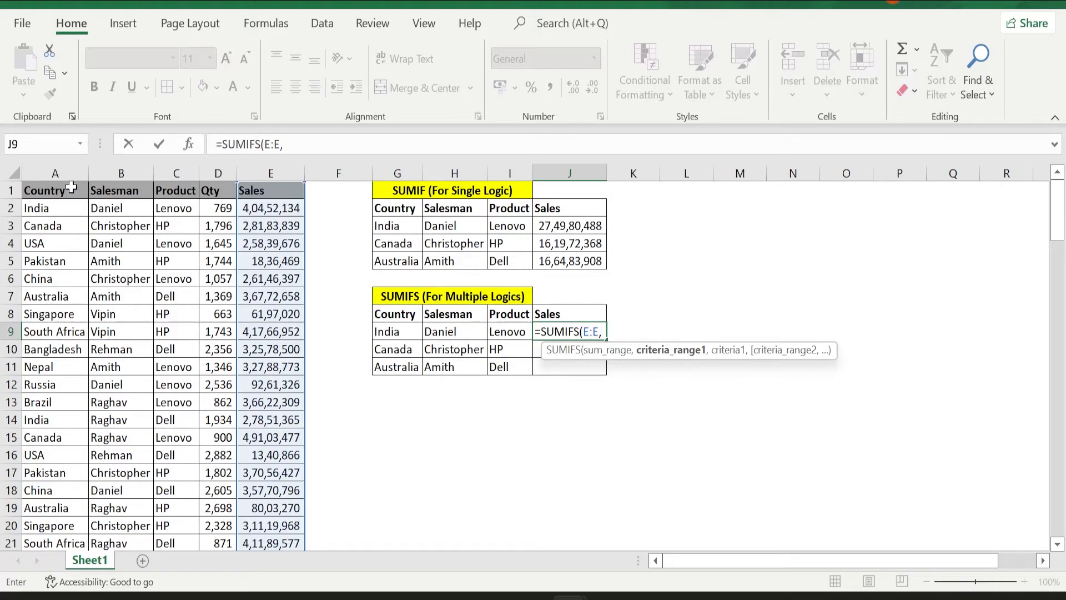
left_click(46, 173)
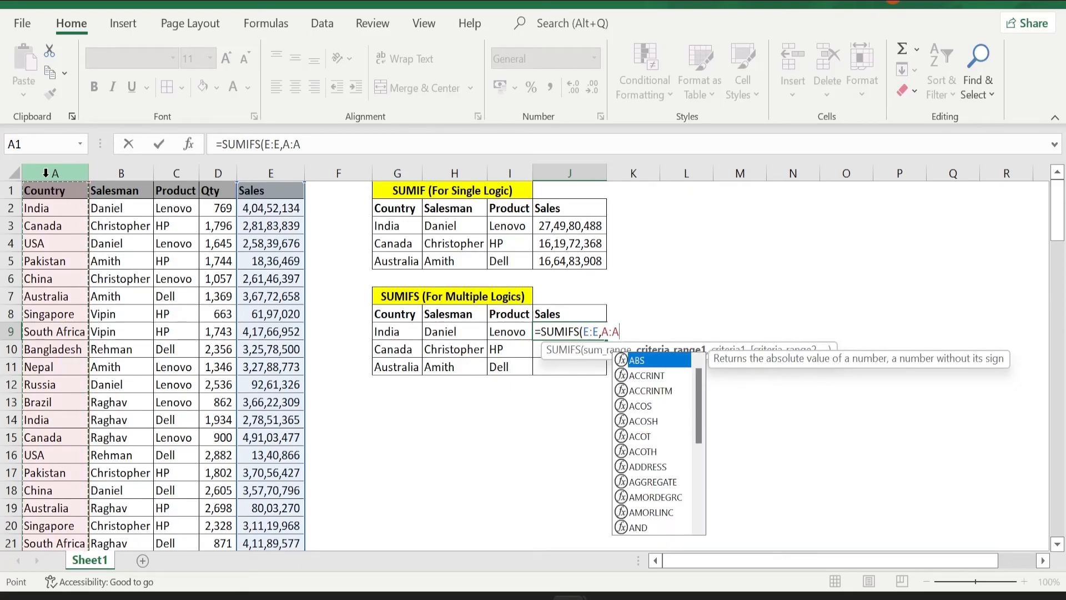
type(",")
left_click(400, 332)
type(",")
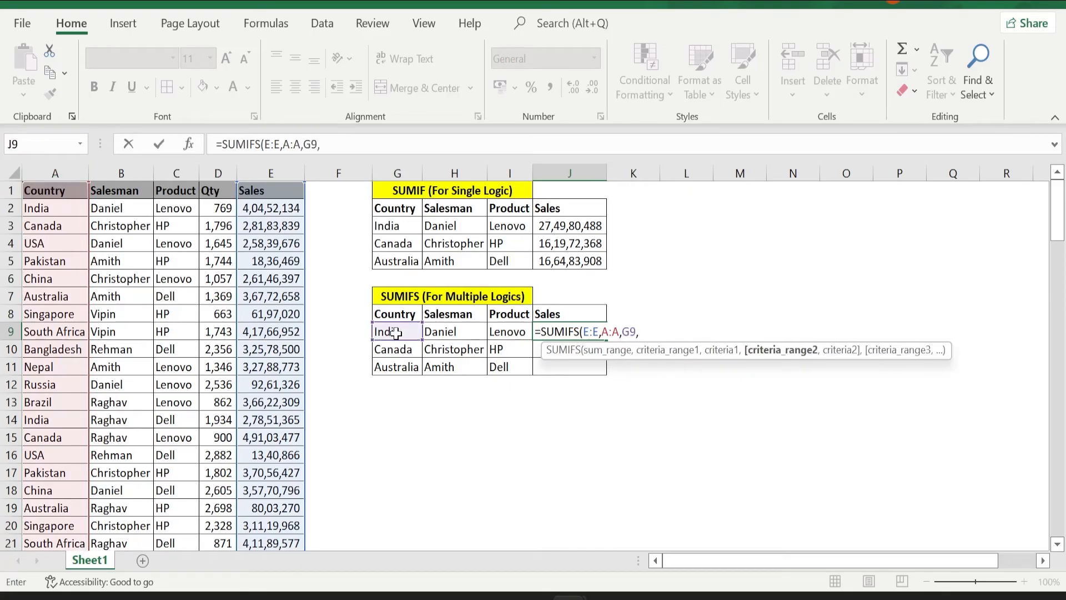
Complete the J9 formula with the salesman condition B:B matching H9 and the product condition C:C matching I9.
left_click(134, 171)
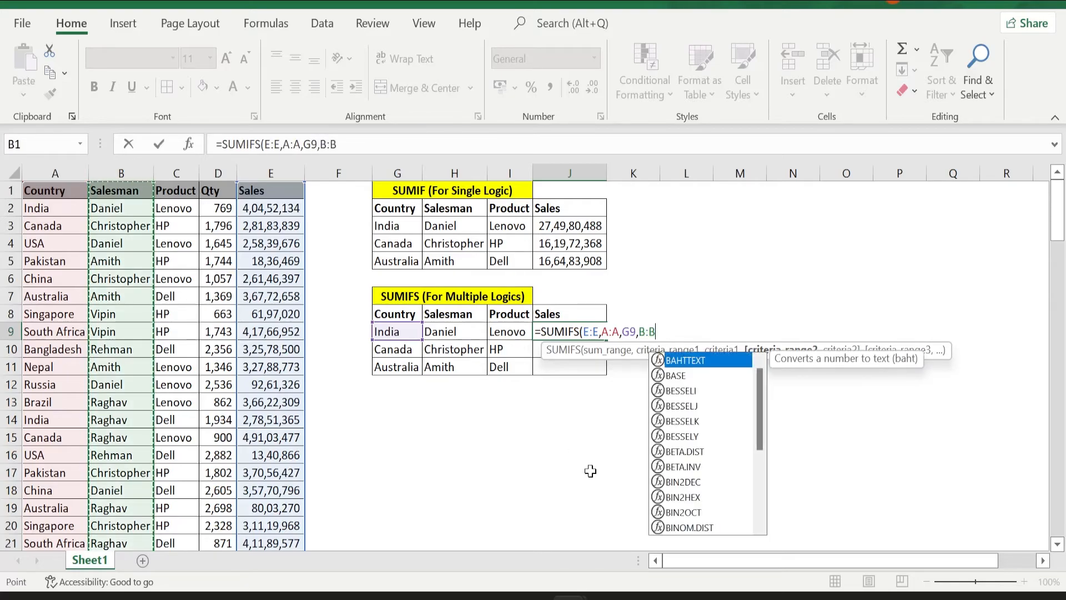
type(",")
left_click(455, 331)
type(",")
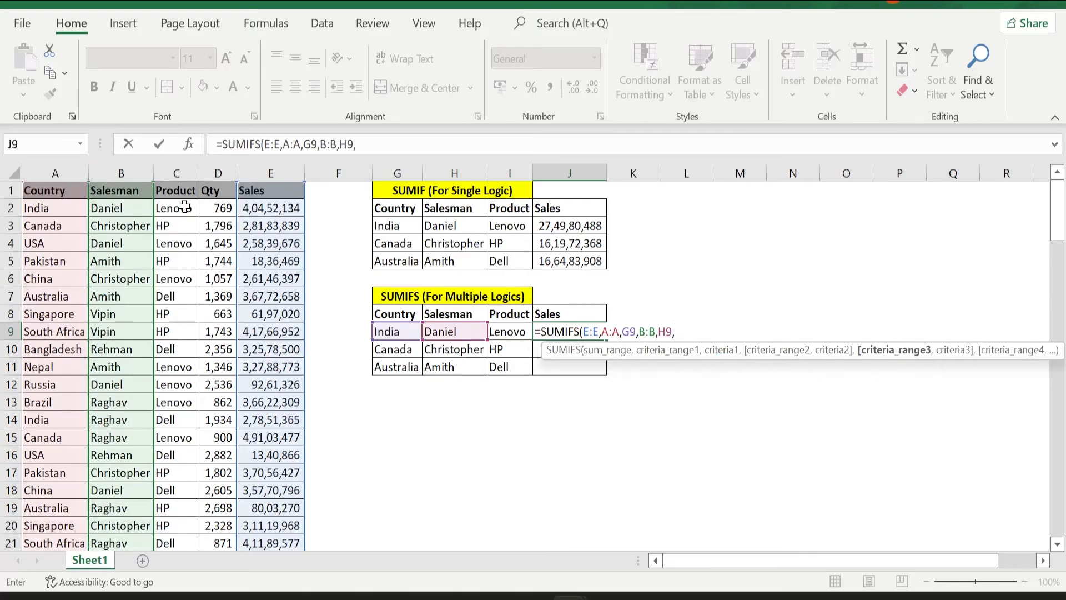
left_click(186, 171)
type(",")
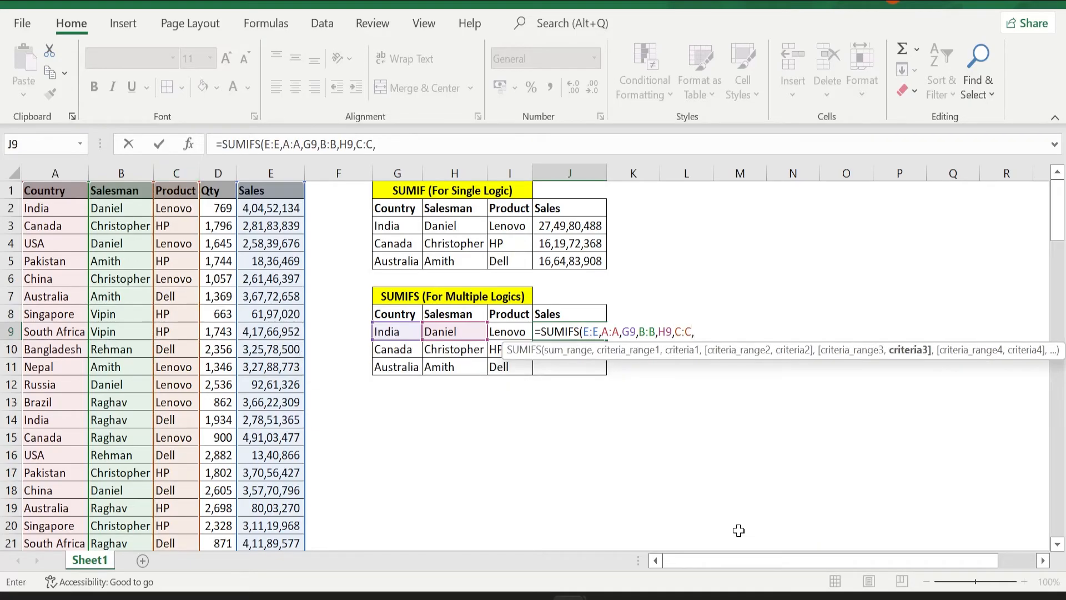
left_click(512, 332)
type(")")
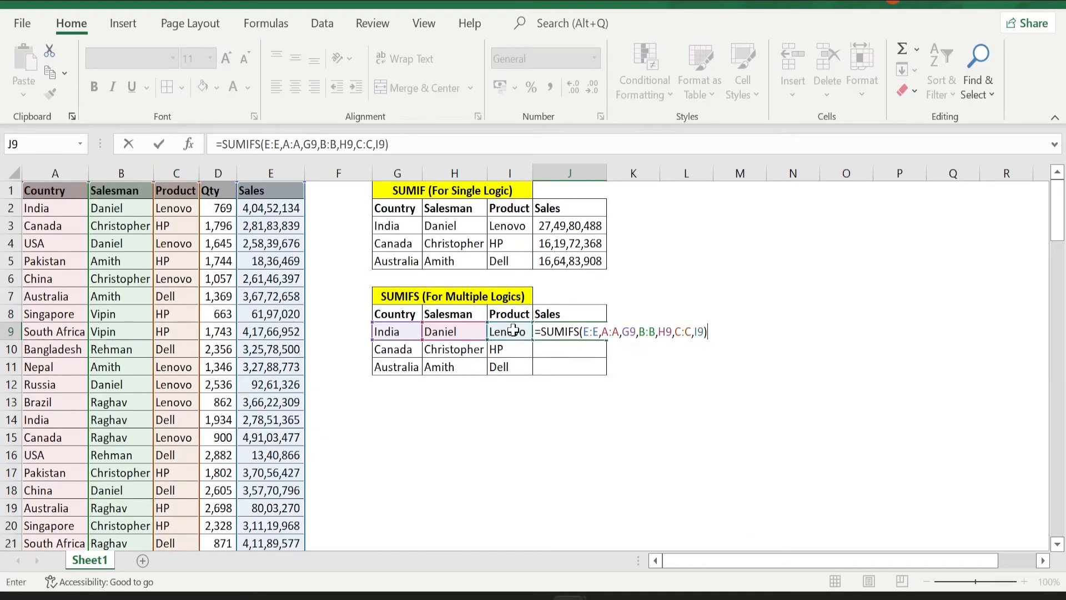
key("ctrl+Return")
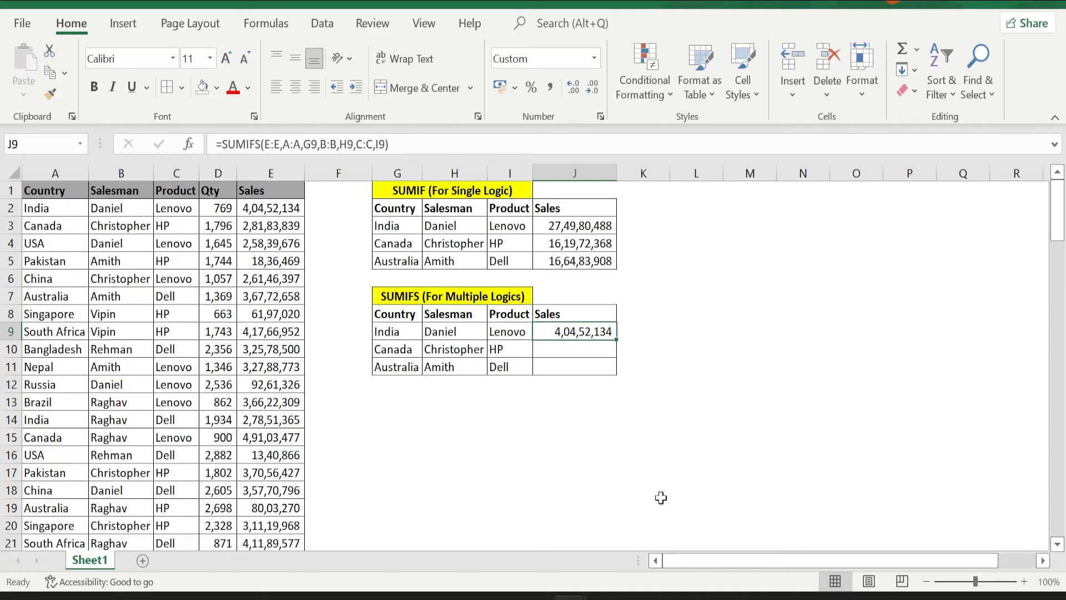
Fill the SUMIFS formula from J9 down to J11 for the Canada and Australia rows.
key("shift+Down")
key("shift+Down")
key("ctrl+d")
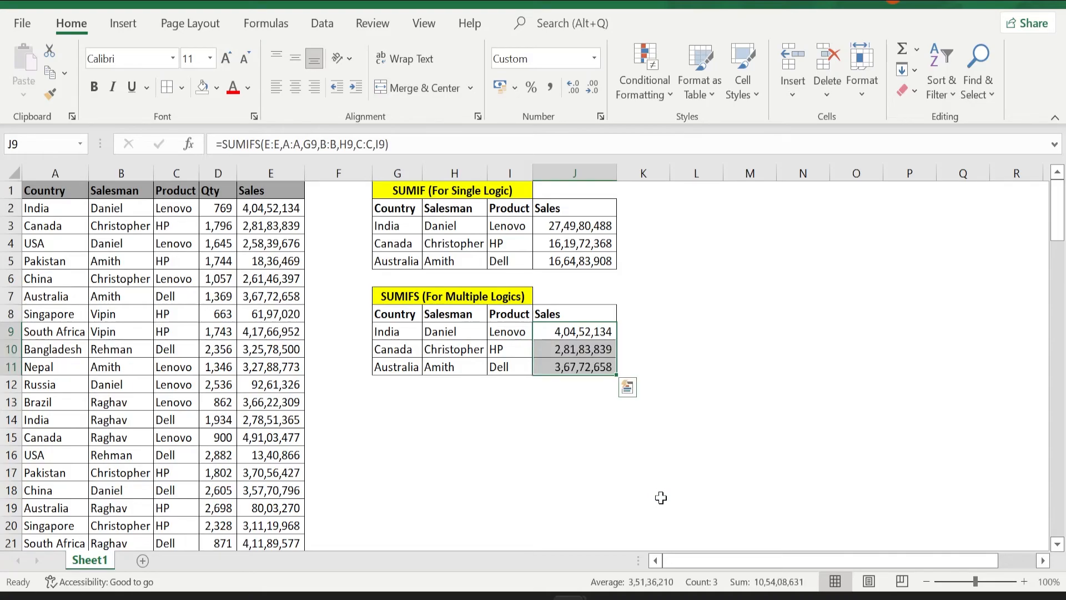
left_click(553, 408)
left_click(517, 334)
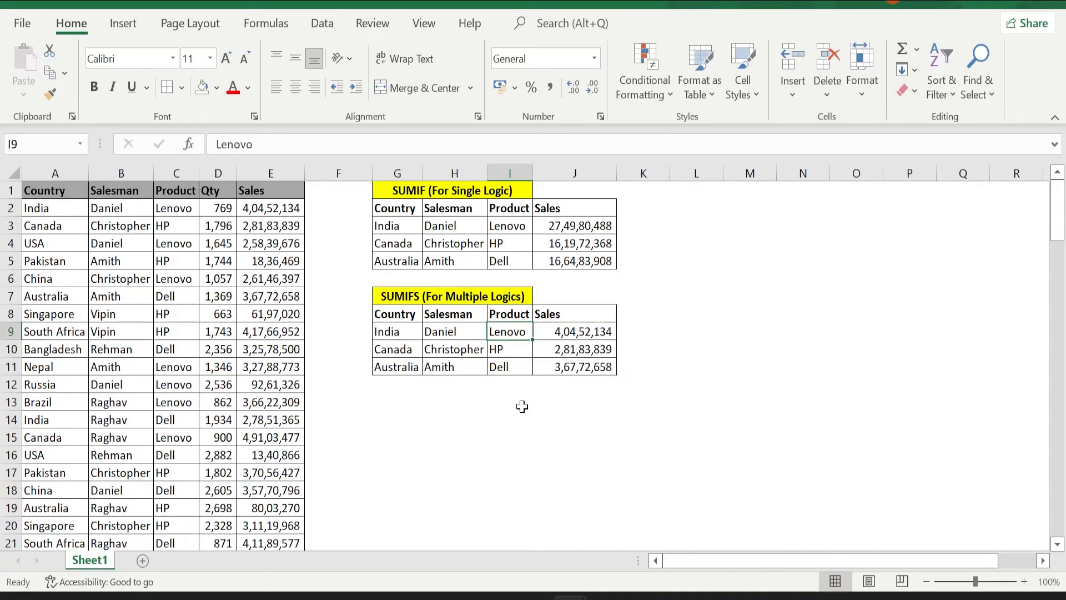